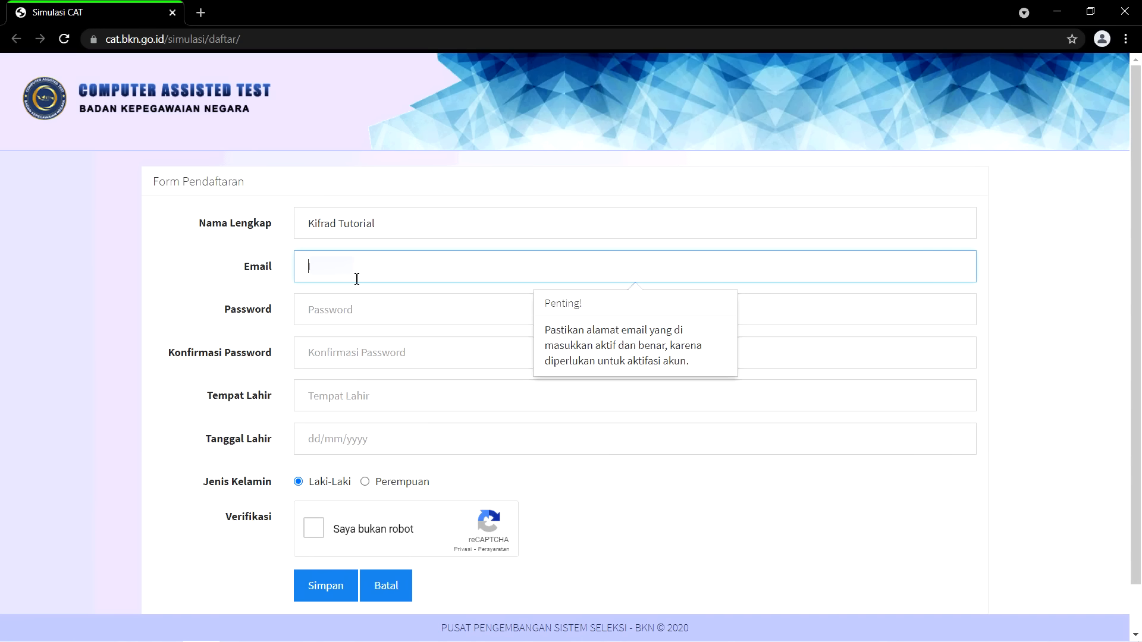
Enter the account password in the registration form and repeat it in the password confirmation field.
left_click(347, 309)
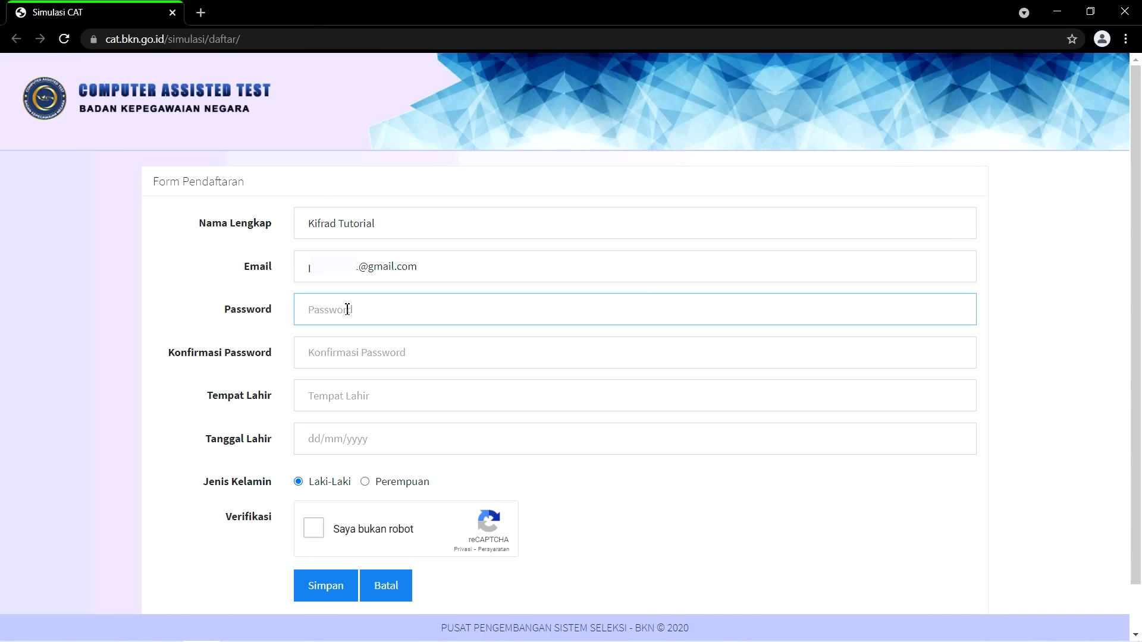
key("ctrl+v")
left_click(349, 355)
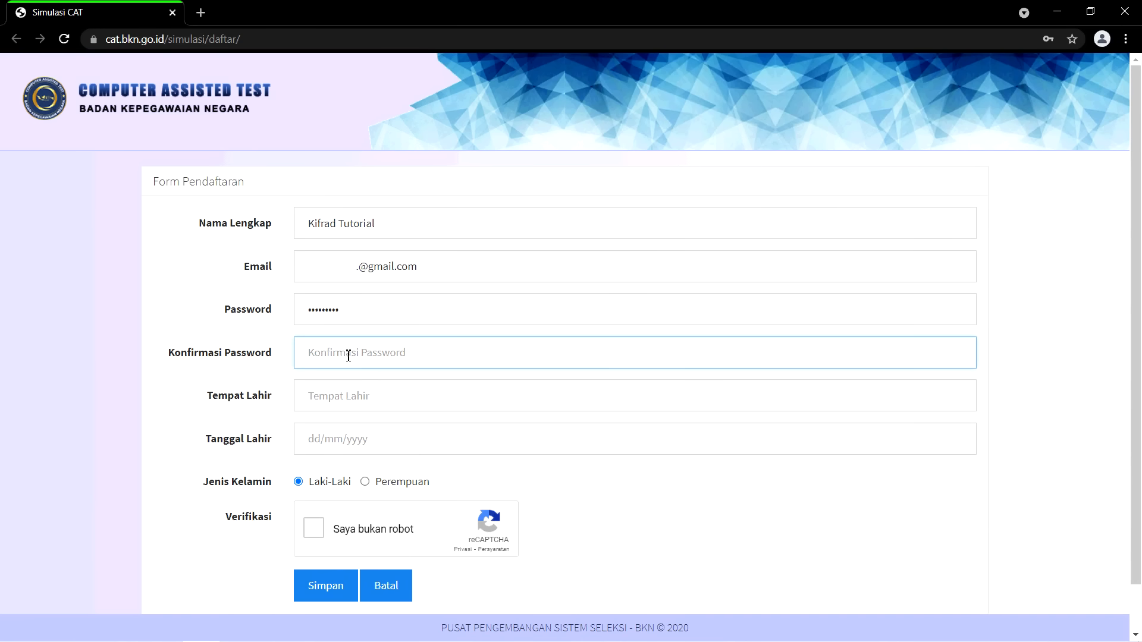
key("ctrl+v")
Set the place of birth to Muna Barat and choose the date of birth in the calendar.
left_click(363, 397)
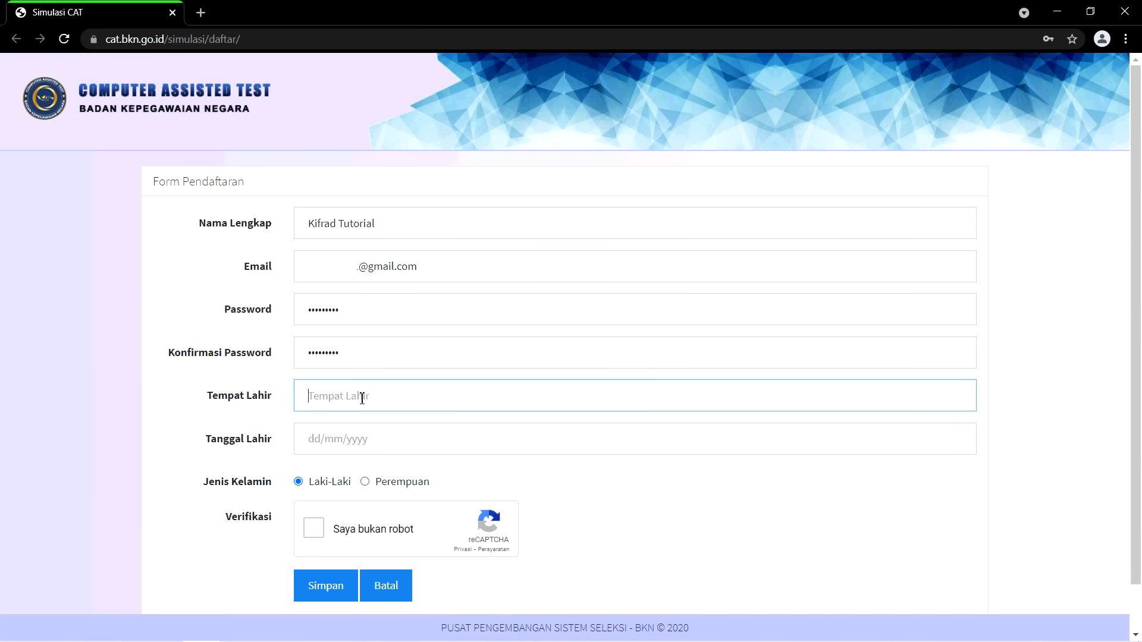
type("Muna Barat")
left_click(321, 443)
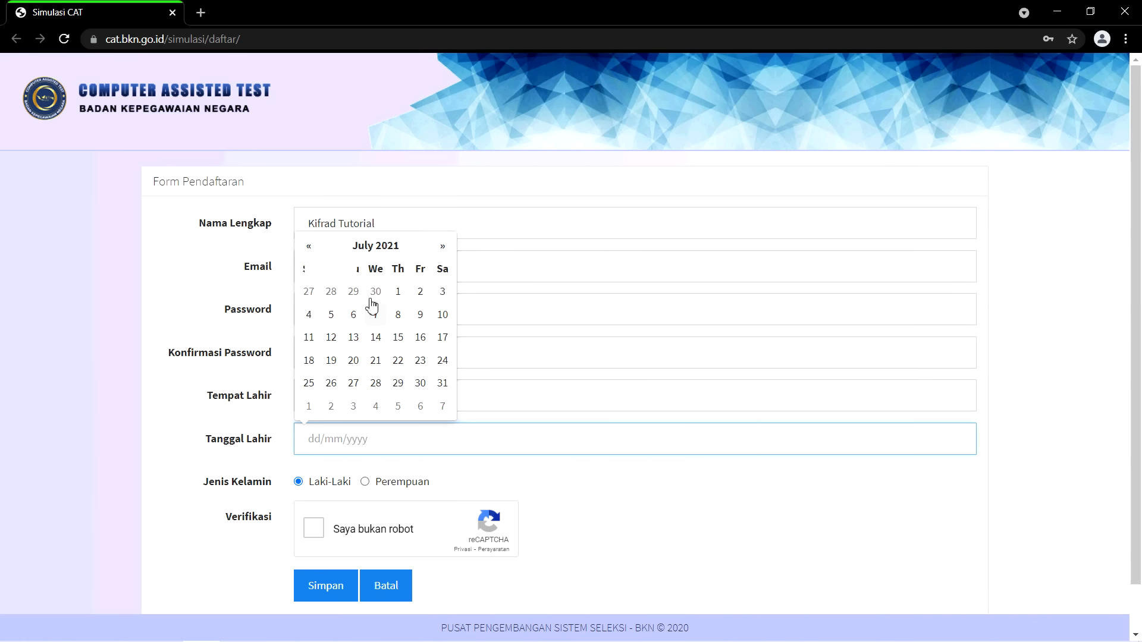
left_click(413, 246)
left_click(315, 271)
left_click(316, 271)
left_click(316, 271)
left_click(316, 271)
left_click(316, 271)
left_click(316, 271)
left_click(316, 271)
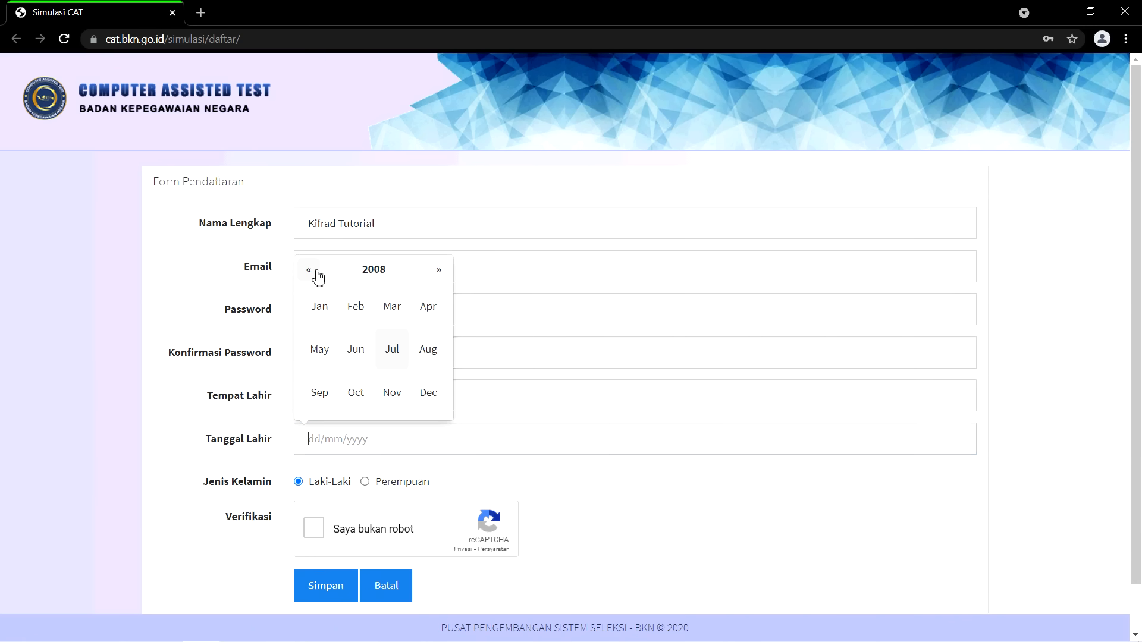
left_click(316, 271)
left_click(316, 271)
left_click(315, 272)
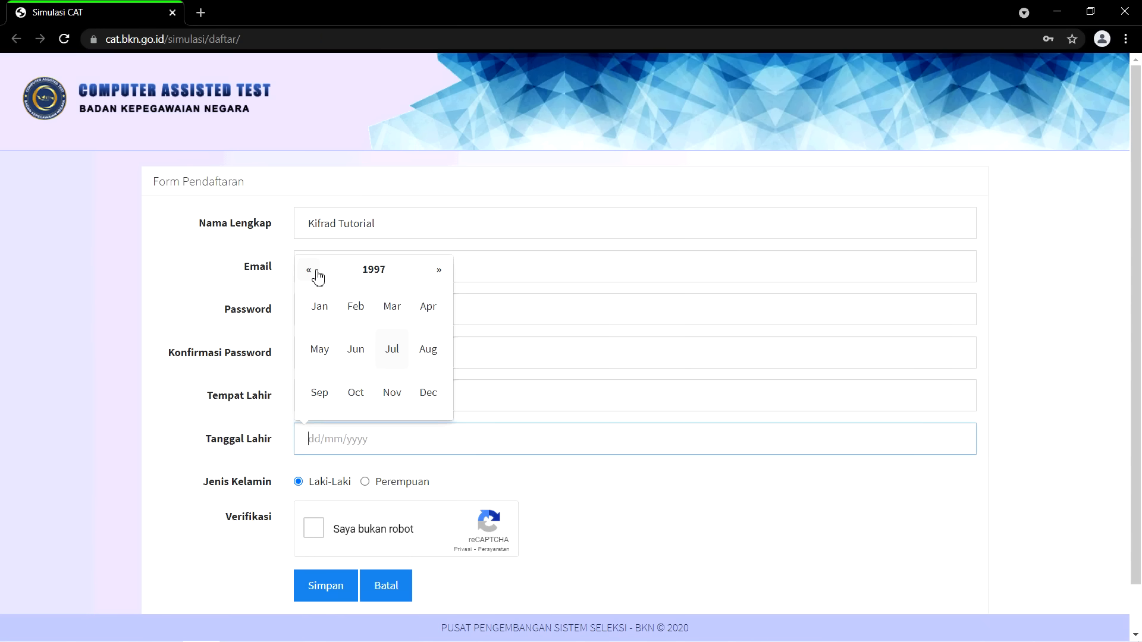
left_click(316, 272)
left_click(316, 271)
left_click(316, 272)
left_click(316, 271)
left_click(315, 271)
left_click(316, 271)
left_click(316, 271)
left_click(415, 274)
left_click(357, 392)
left_click(356, 349)
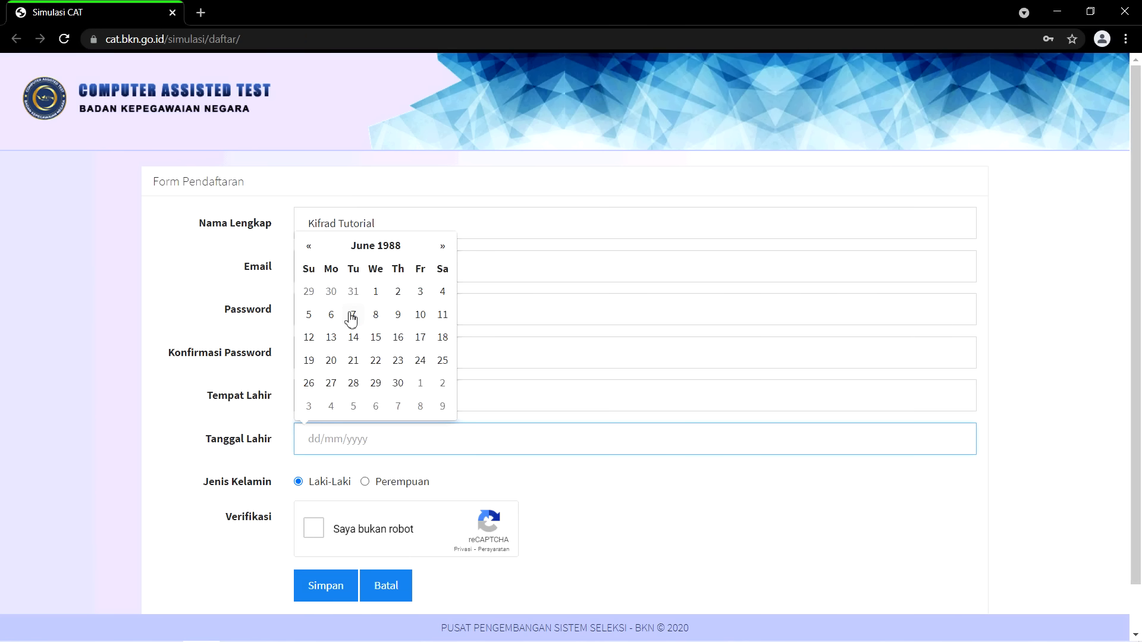
left_click(383, 299)
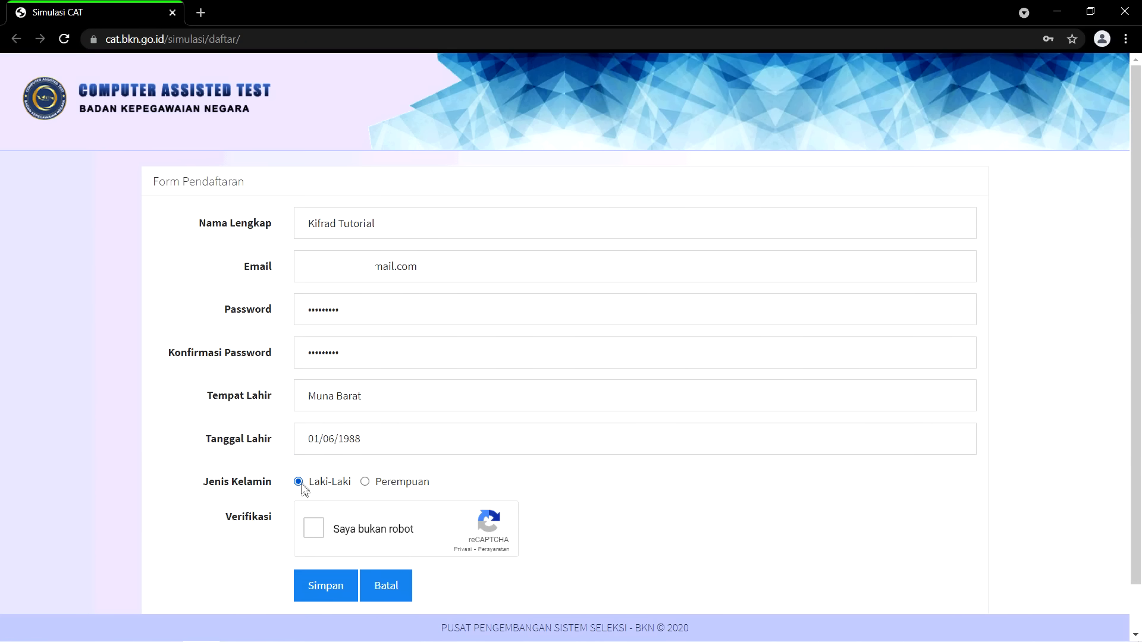
Complete the reCAPTCHA check and submit the registration, confirming that the e-mail address is correct.
left_click(314, 532)
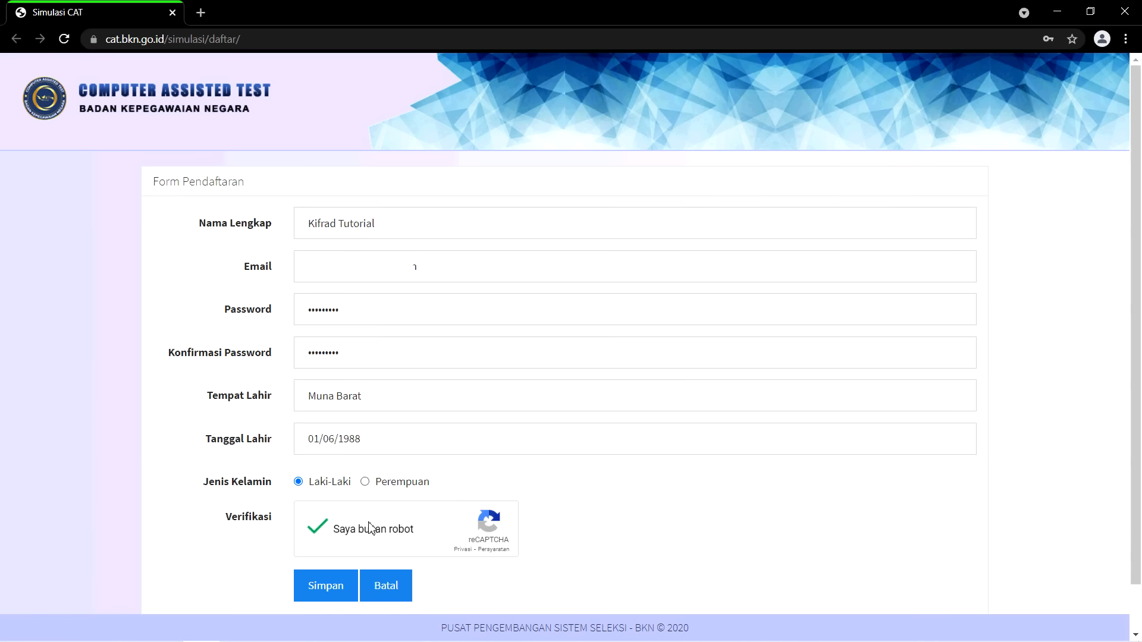
left_click(324, 589)
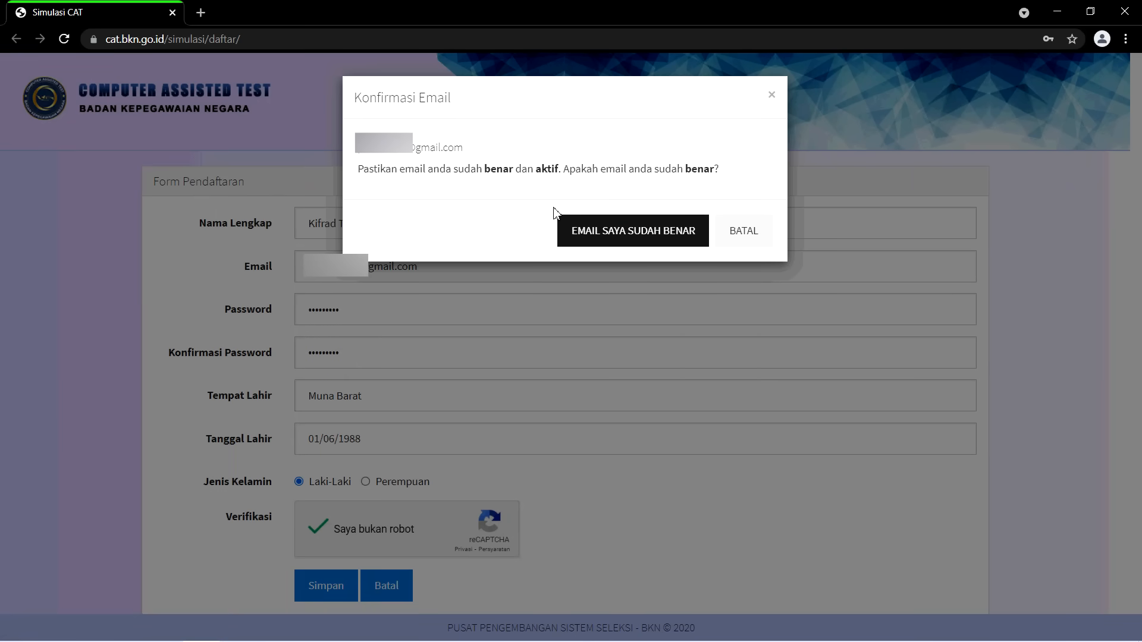
left_click(631, 236)
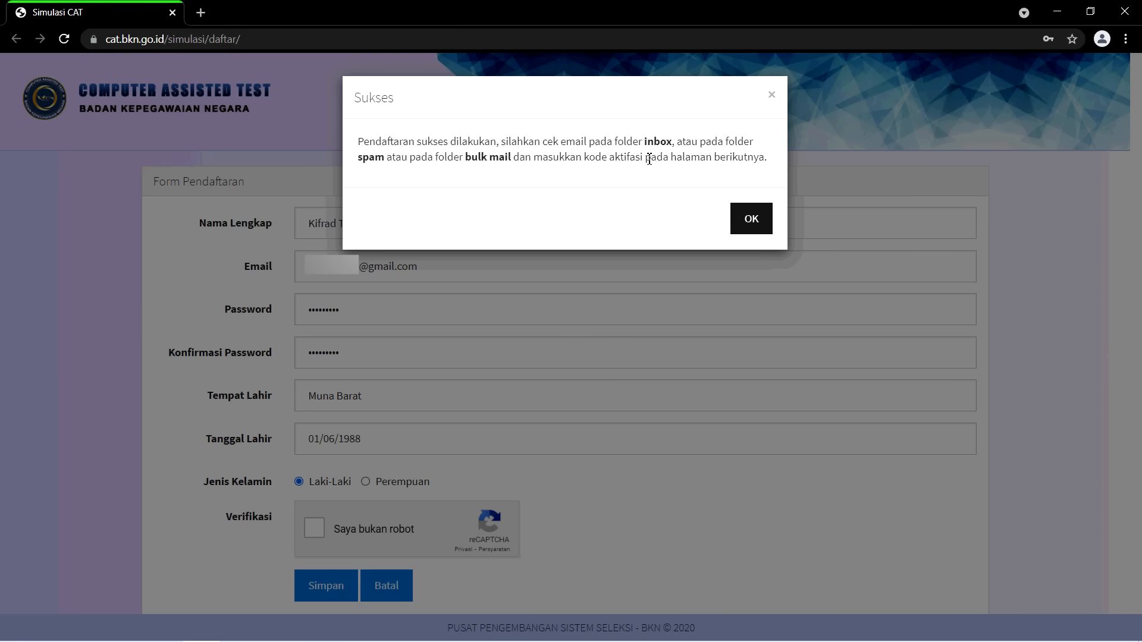
left_click(754, 218)
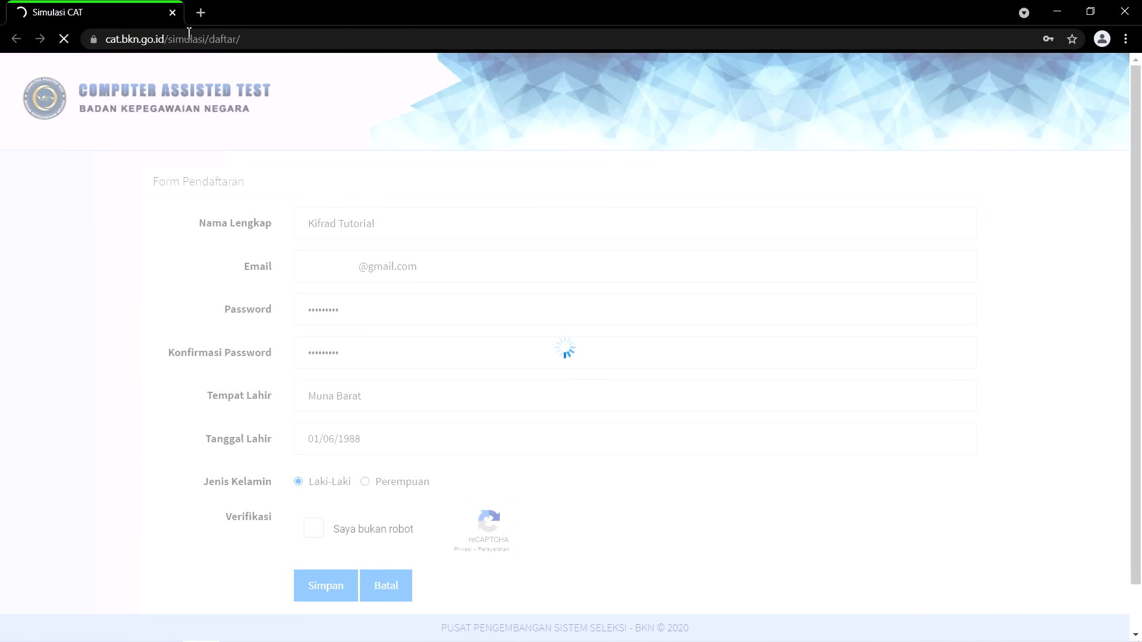
left_click(201, 12)
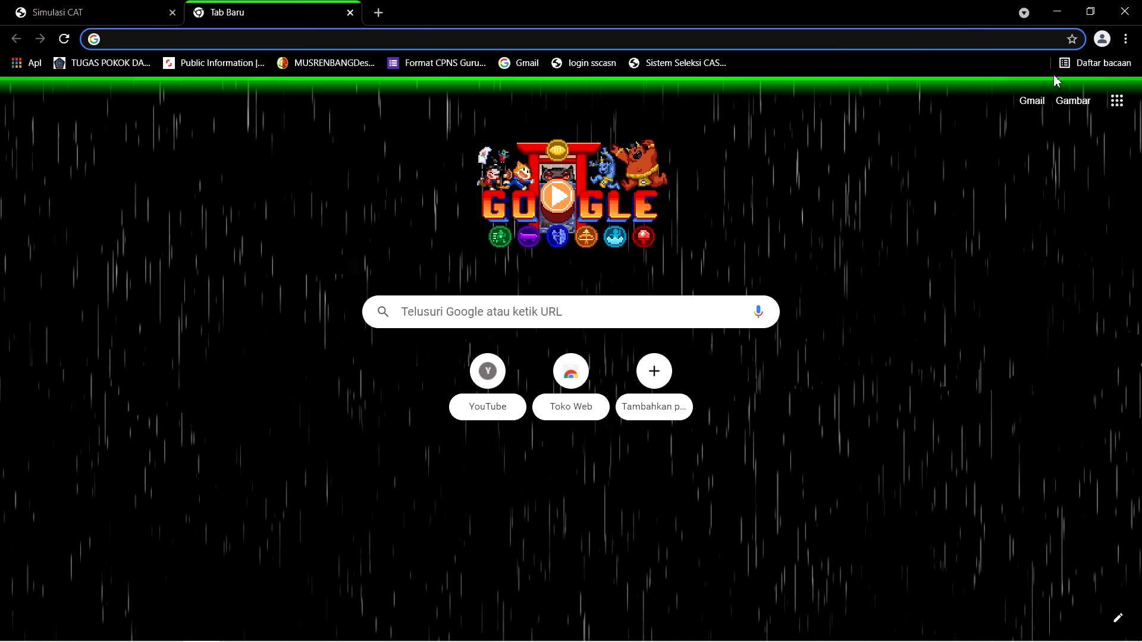
left_click(1035, 101)
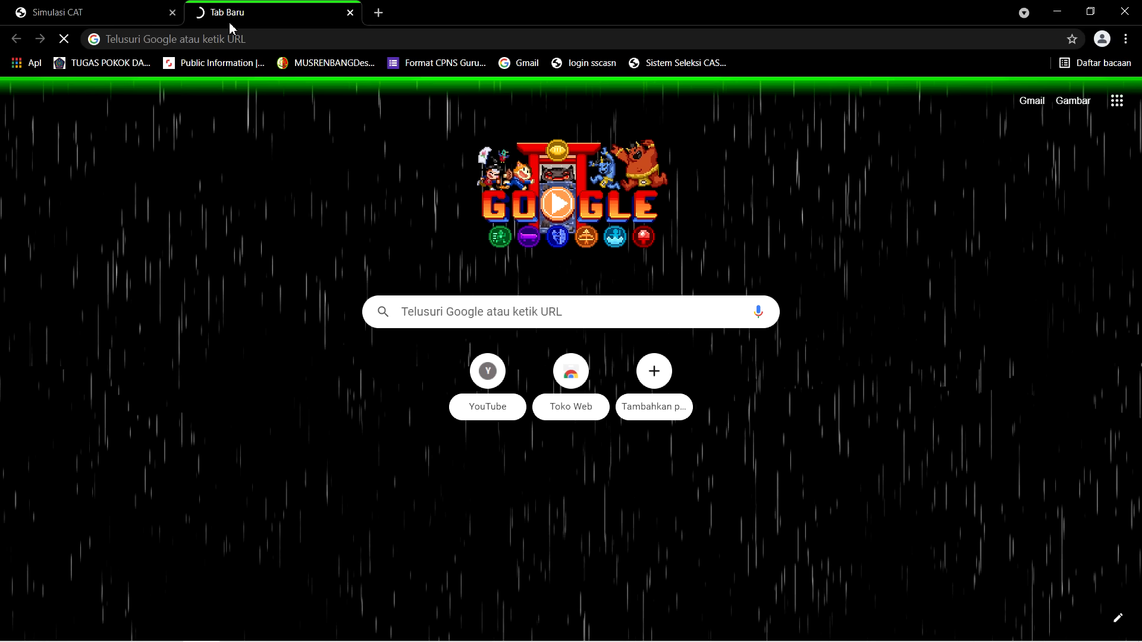
left_click(50, 7)
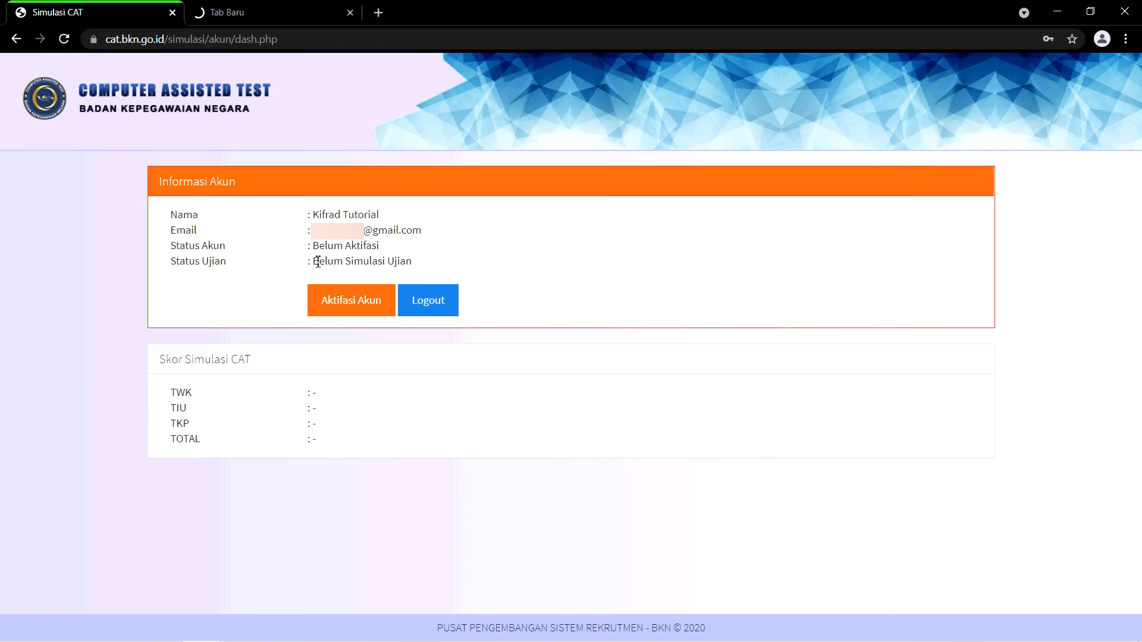
left_click(281, 15)
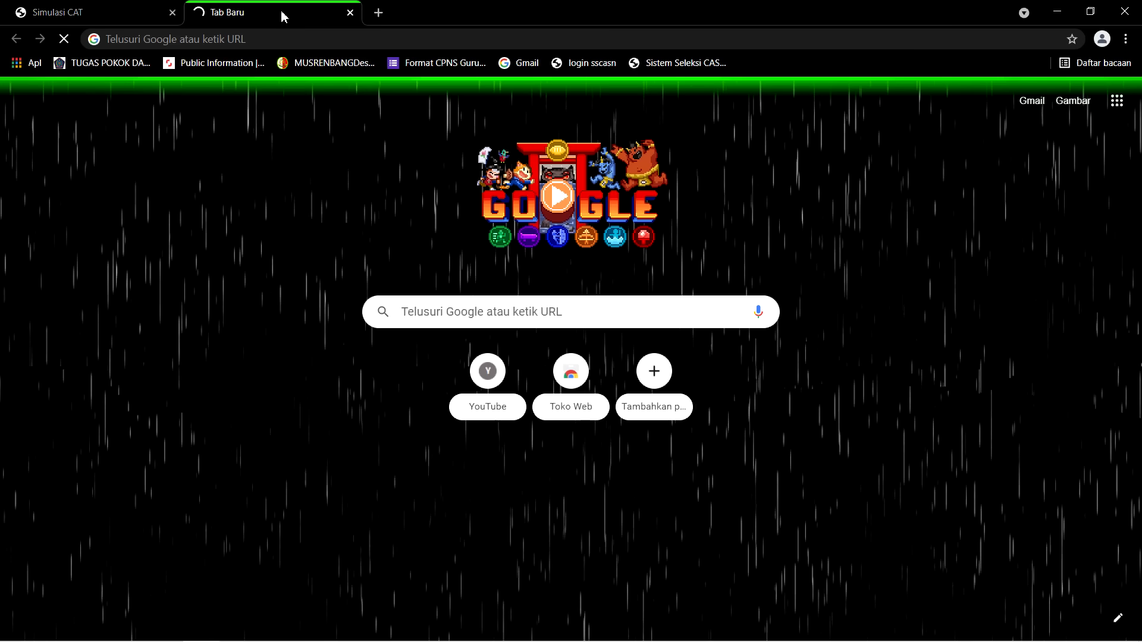
Replace the stalled tab with a new one, open Gmail and copy the activation code from the Simulasi CAT BKN e-mail.
left_click(377, 11)
left_click(349, 12)
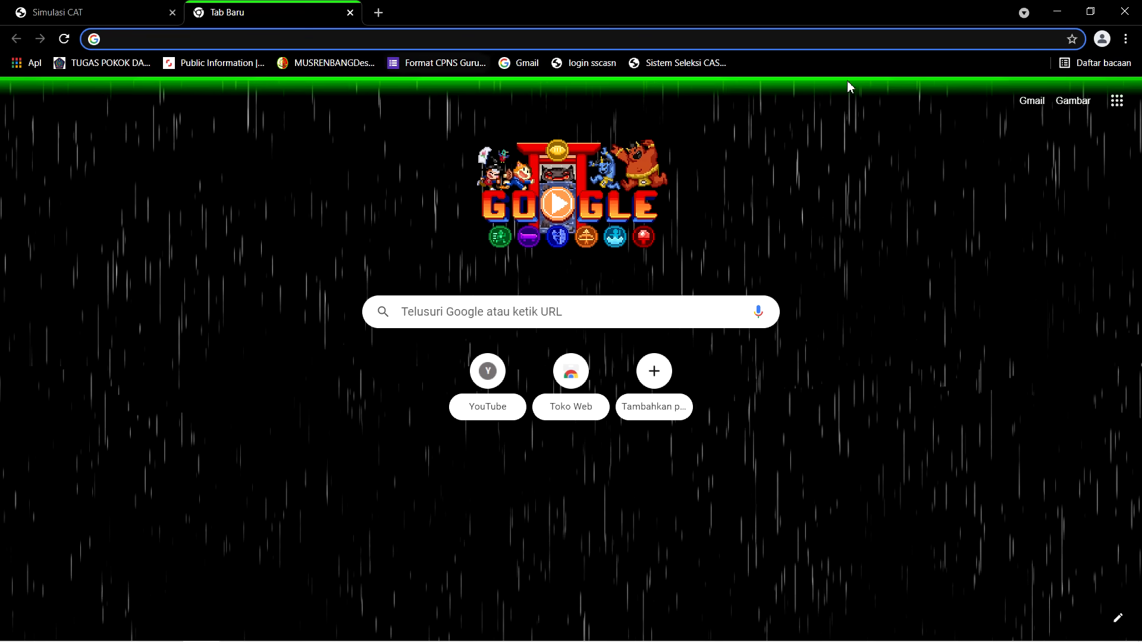
left_click(1028, 102)
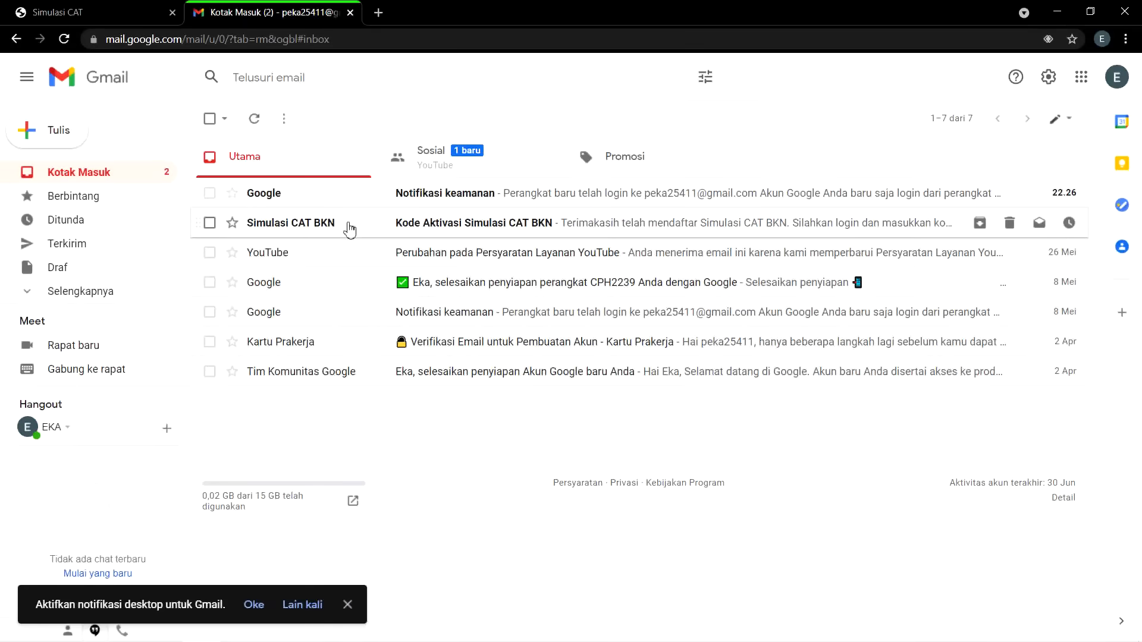
left_click(341, 231)
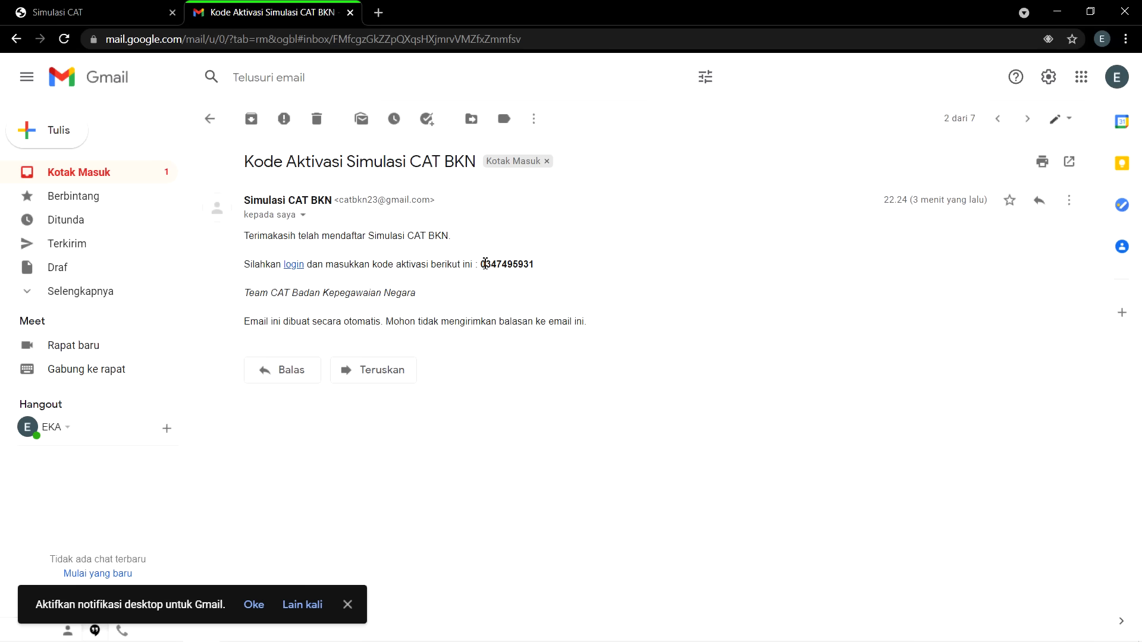
left_click_drag(482, 263, 535, 264)
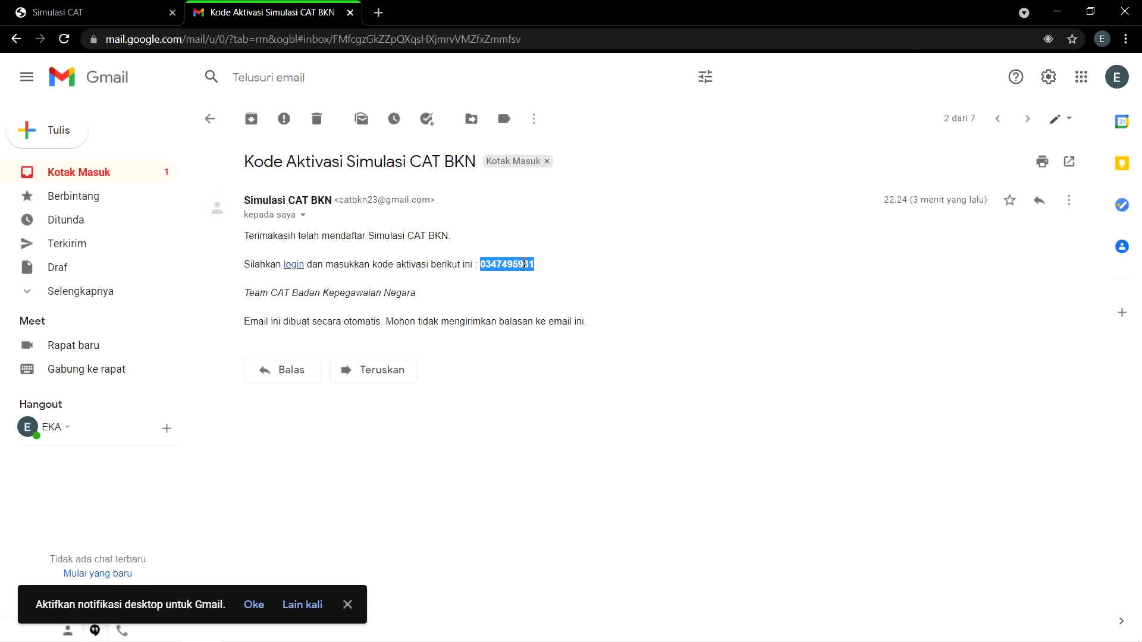
Return to the Simulasi CAT account page and activate the account with the copied activation code.
left_click(53, 9)
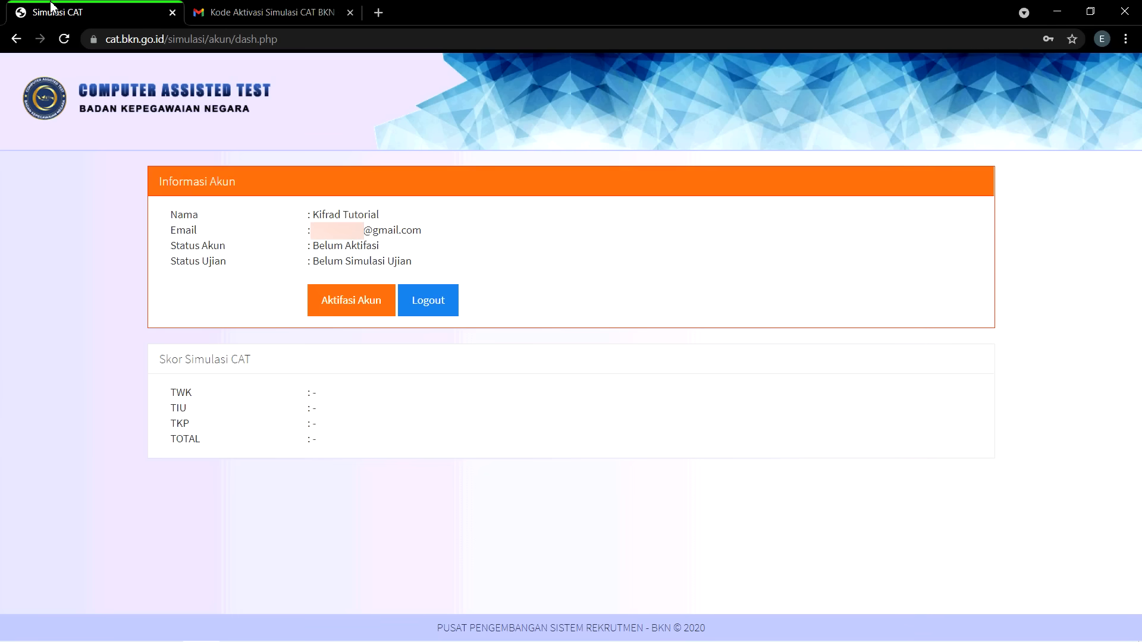
left_click(341, 305)
left_click(513, 171)
key("ctrl+v")
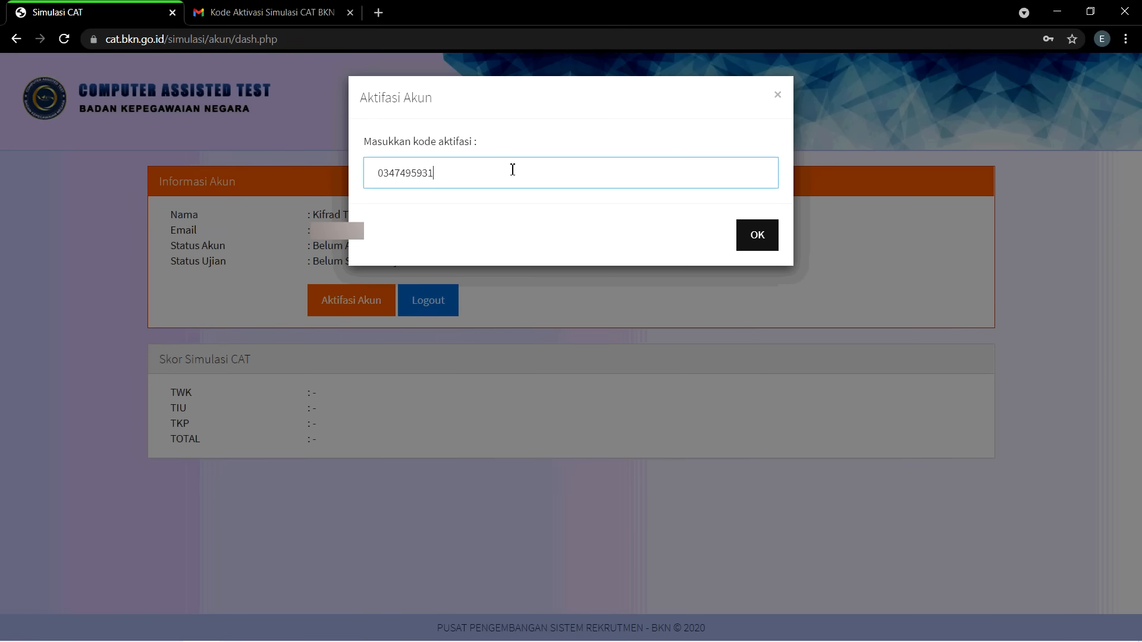
left_click(750, 245)
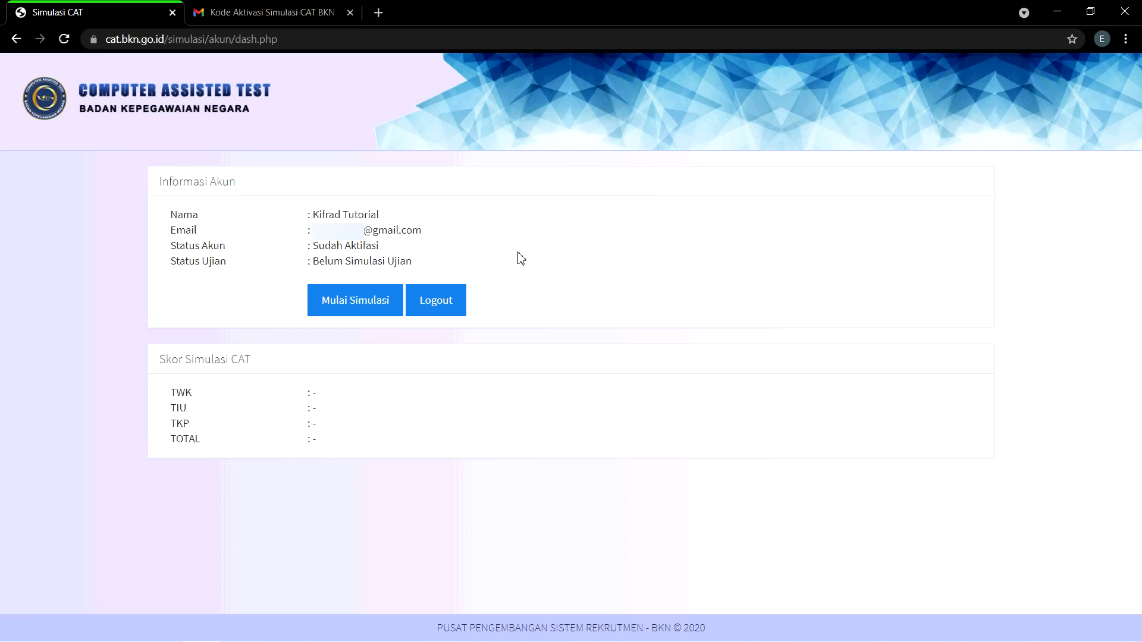
Start the simulation from the account page and begin the exam.
left_click(348, 311)
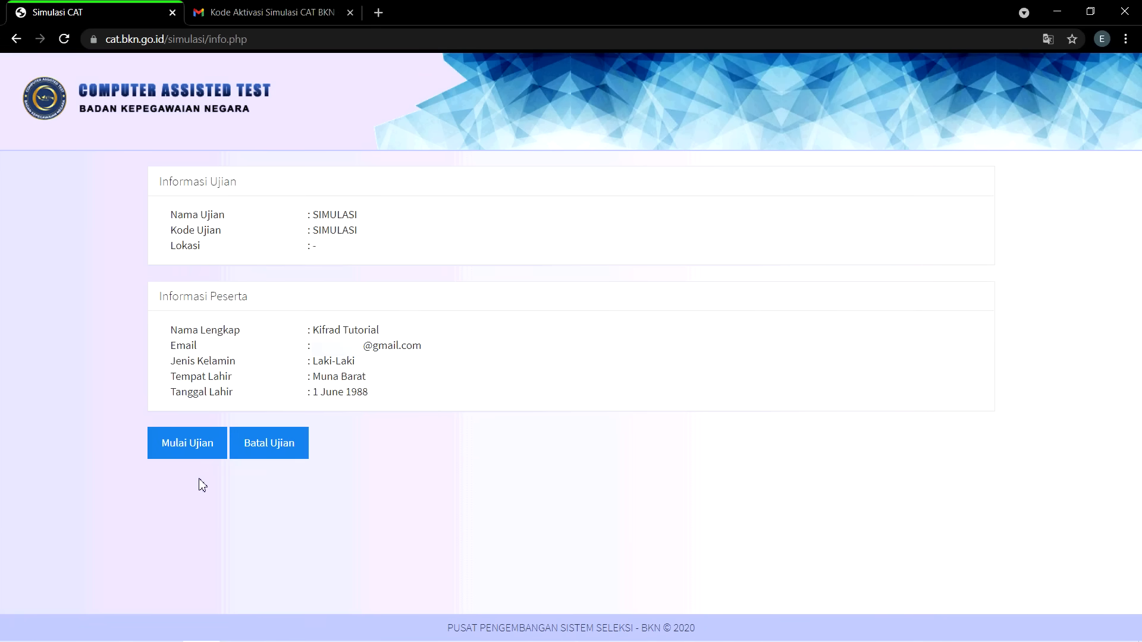
left_click(182, 451)
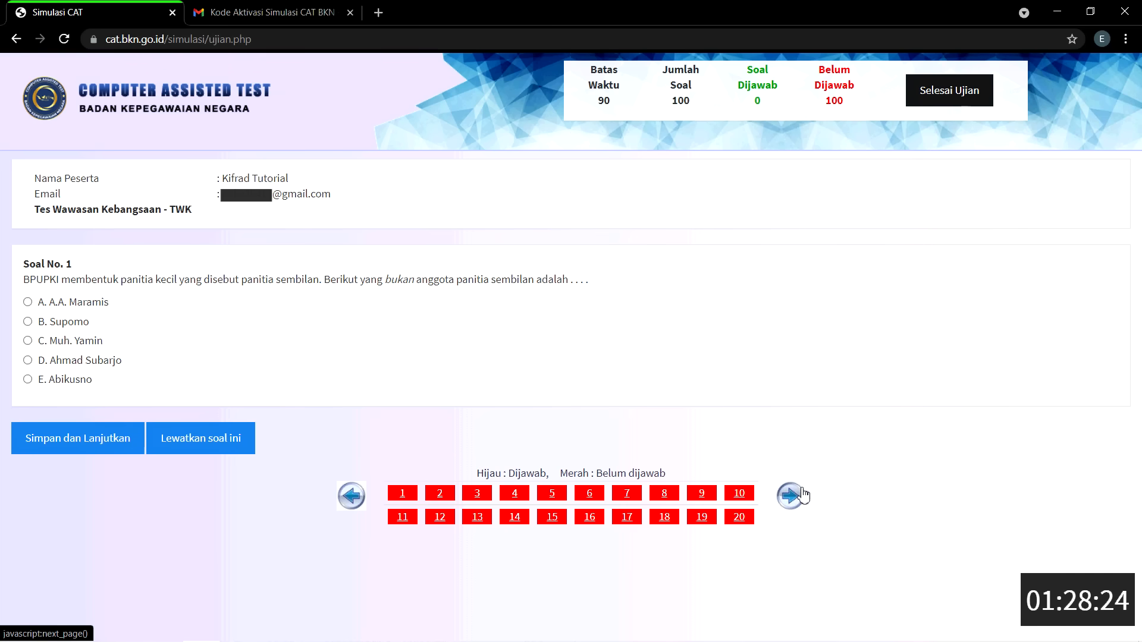
Open question 2 and skip it, and save answer A, Pemerintahan Daerah, for question 3.
left_click(443, 497)
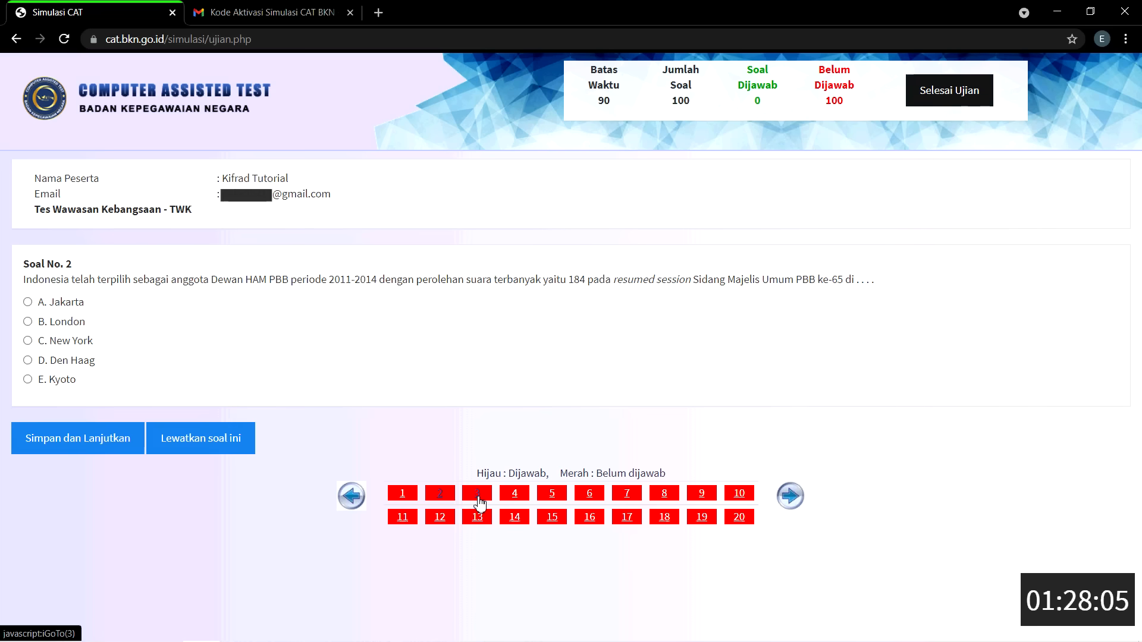
left_click(220, 450)
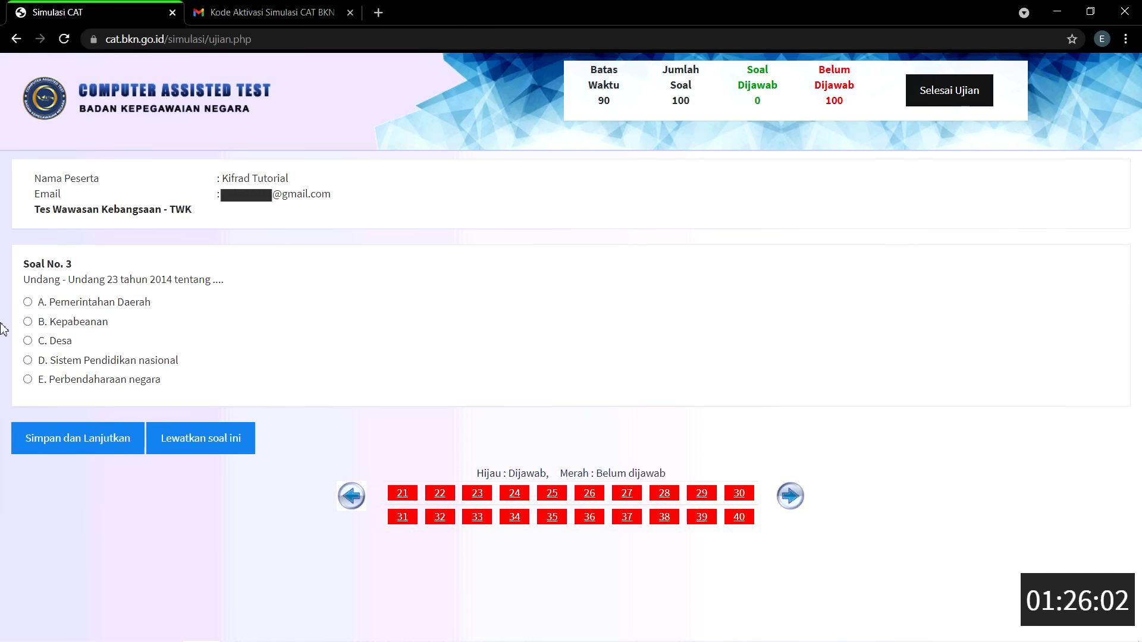
left_click(28, 302)
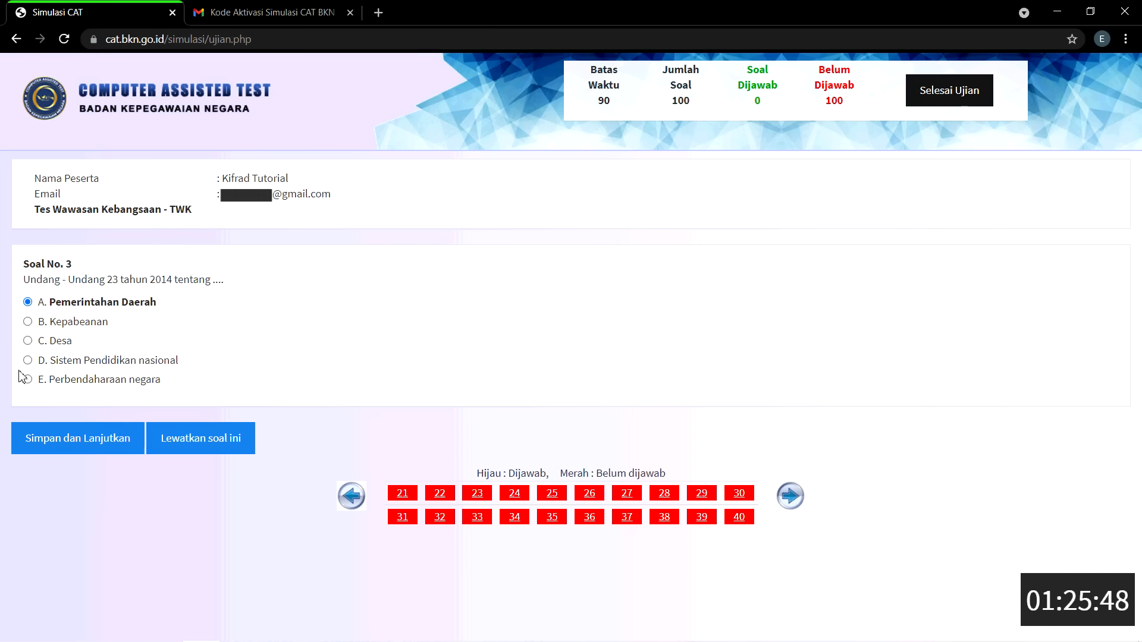
left_click(67, 448)
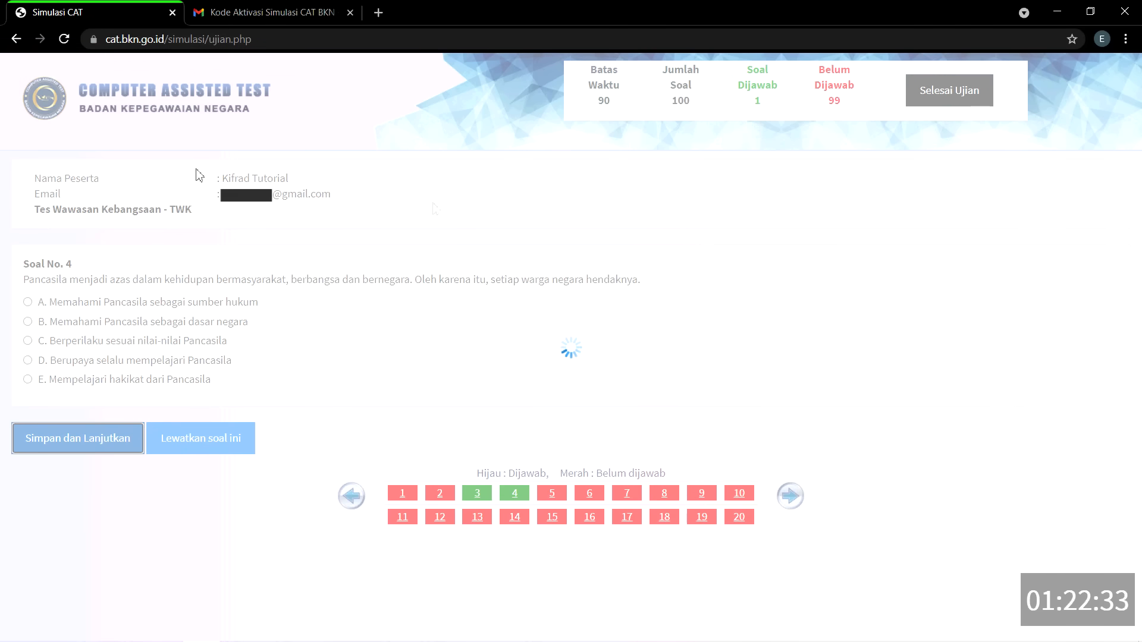
Reload the stalled exam page and save answer C, New York, for question 2.
left_click(63, 38)
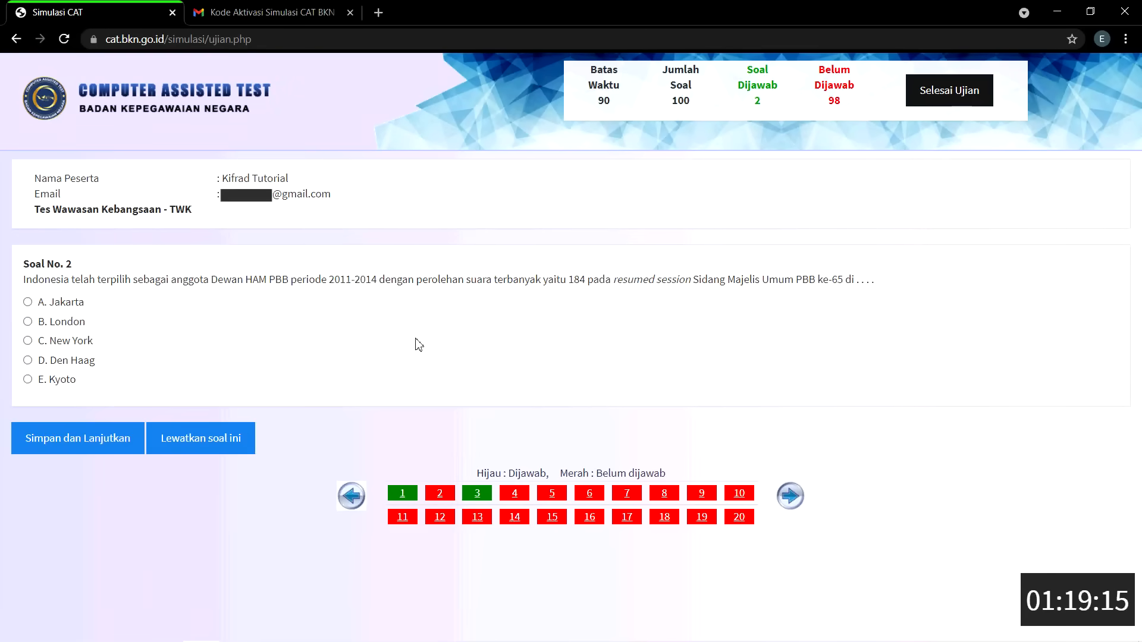
left_click(59, 340)
left_click(63, 447)
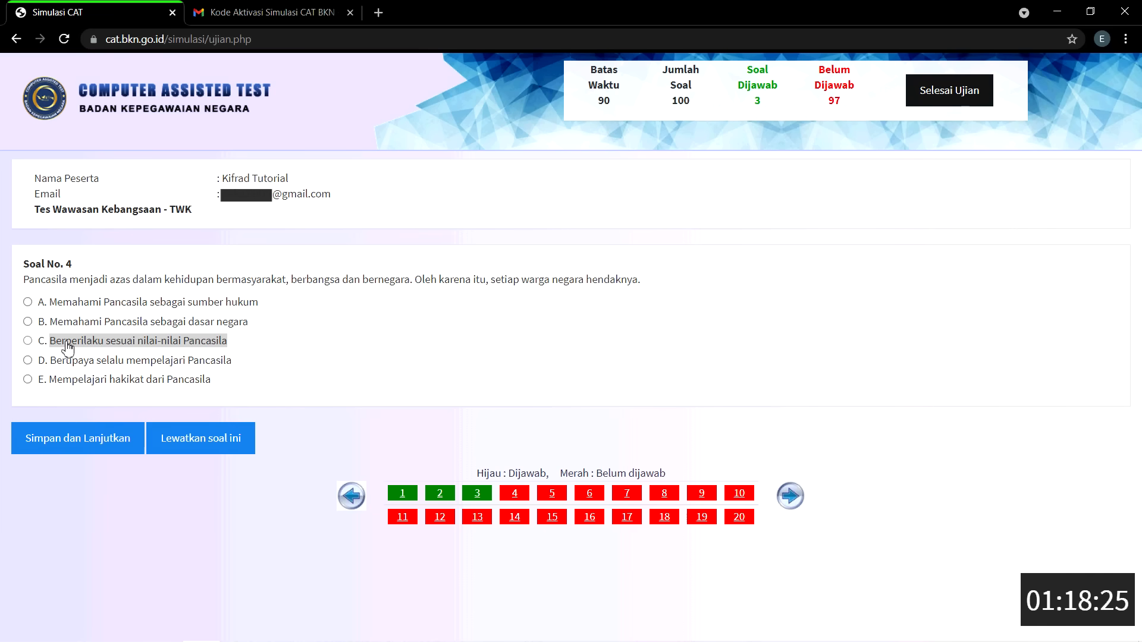
Save answer C, Berperilaku sesuai nilai-nilai Pancasila, for question 4 and answer D, Thailand, for question 5.
left_click(65, 341)
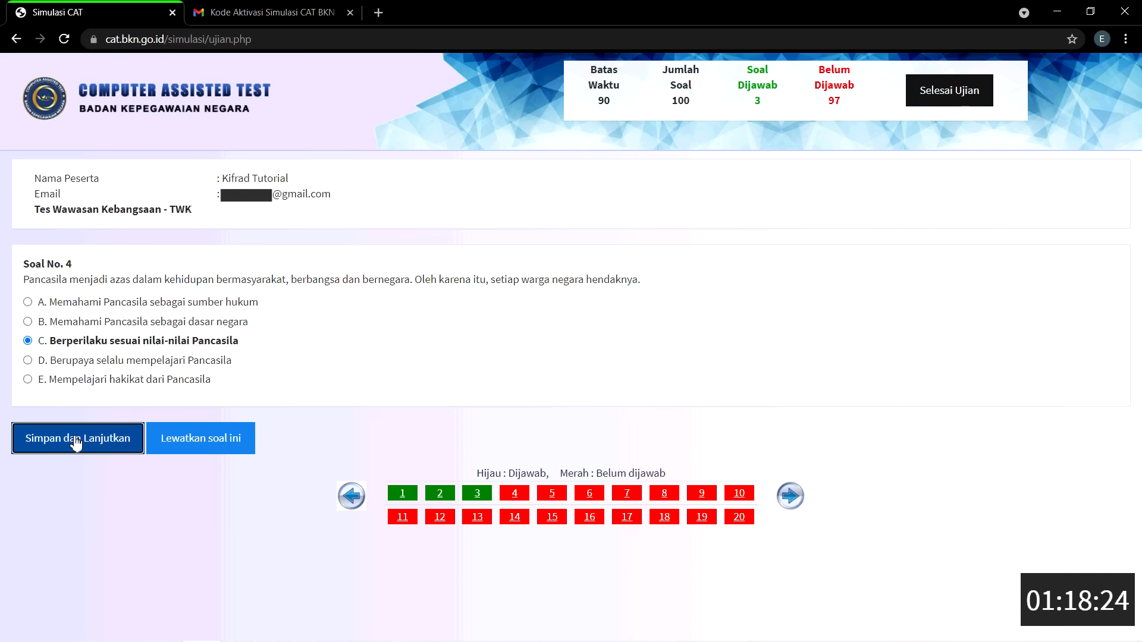
left_click(75, 443)
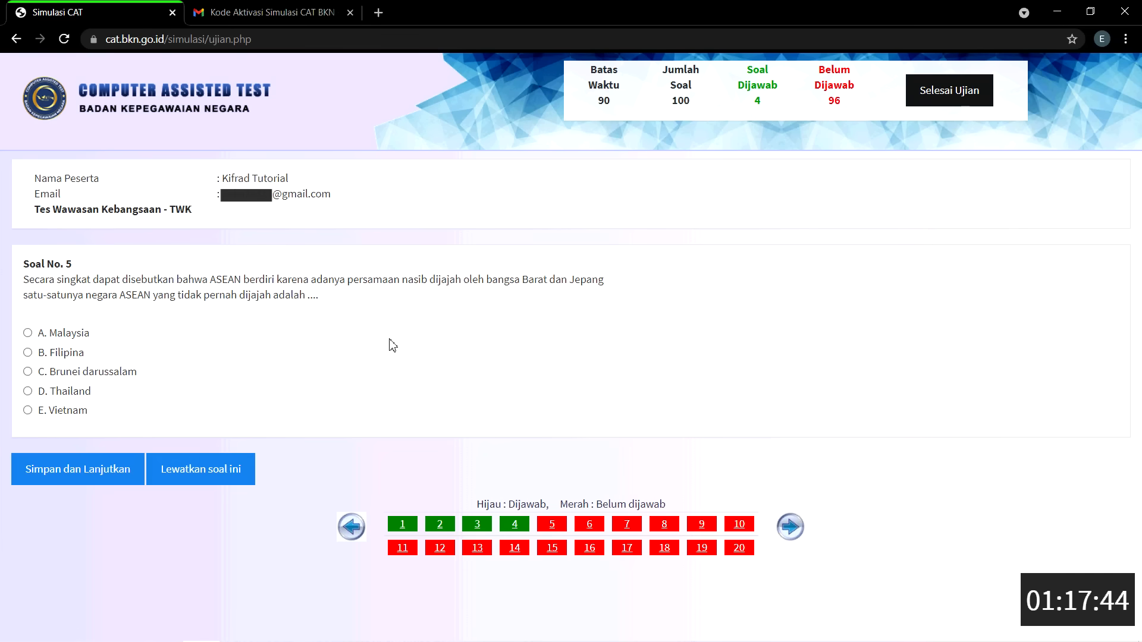
left_click(60, 393)
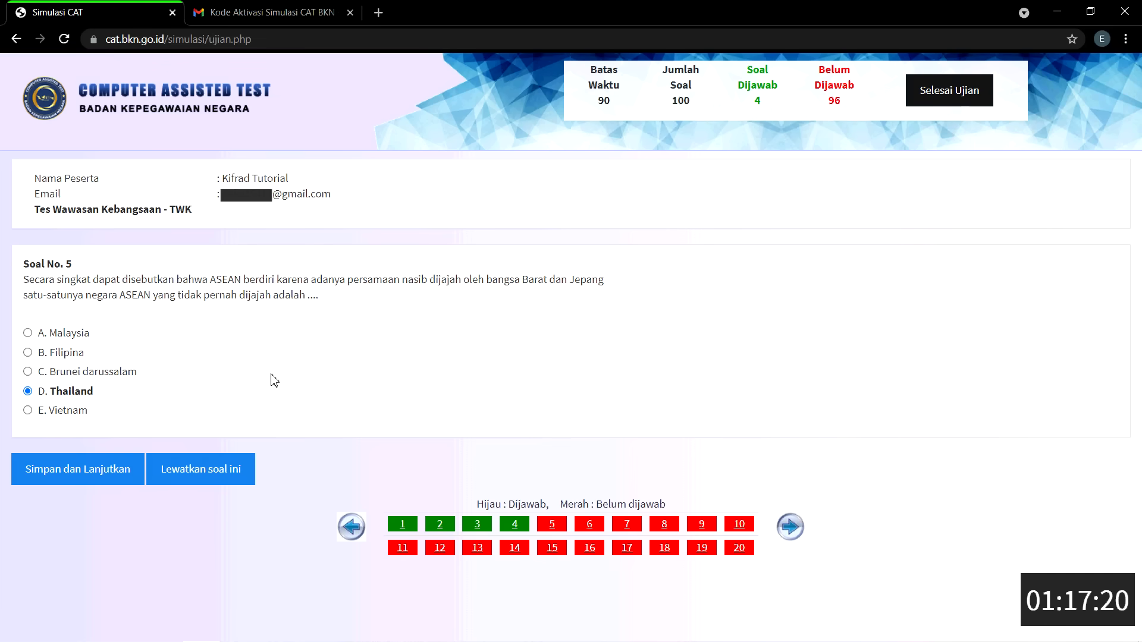
left_click(79, 484)
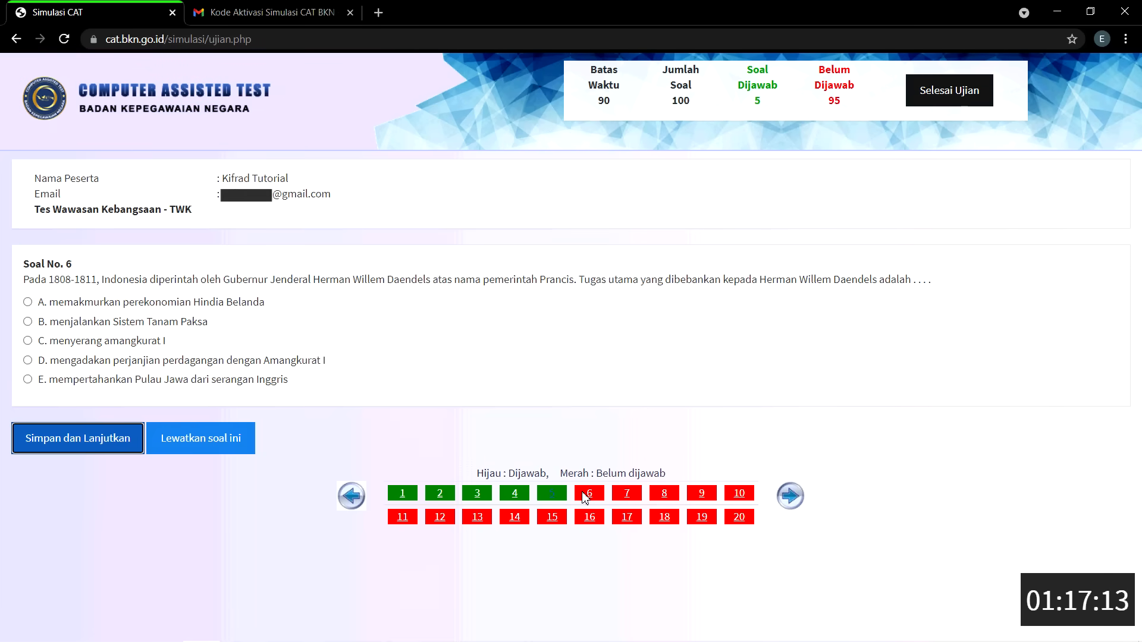
Pass over question 6 and save answer B, clarification, for question 7 and answer D, 2008, for question 8.
left_click(625, 504)
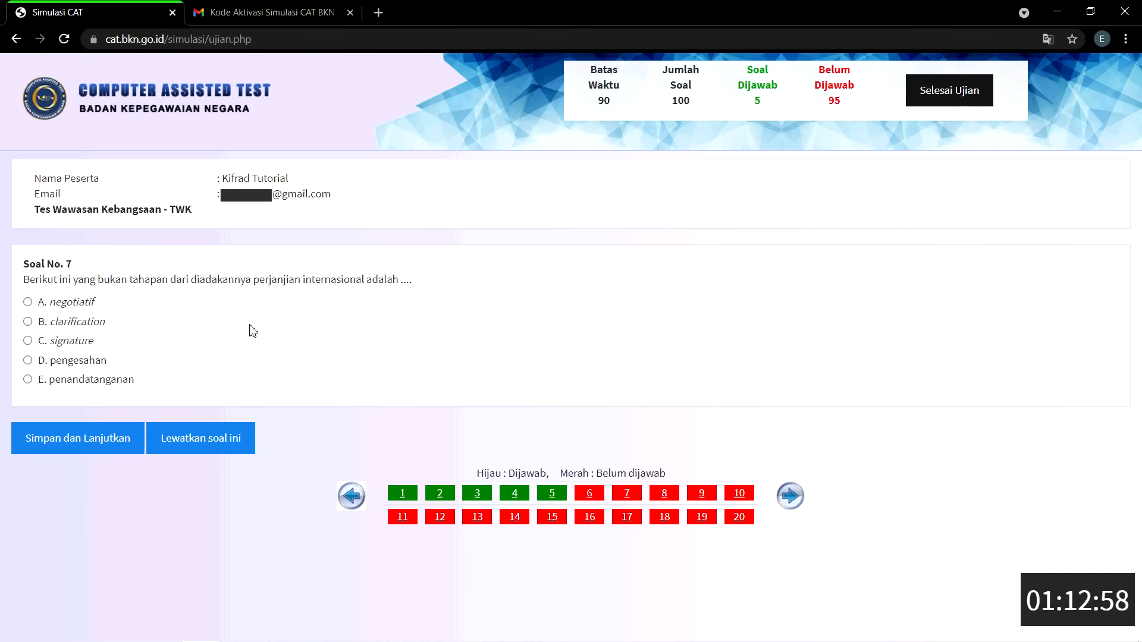
left_click(30, 324)
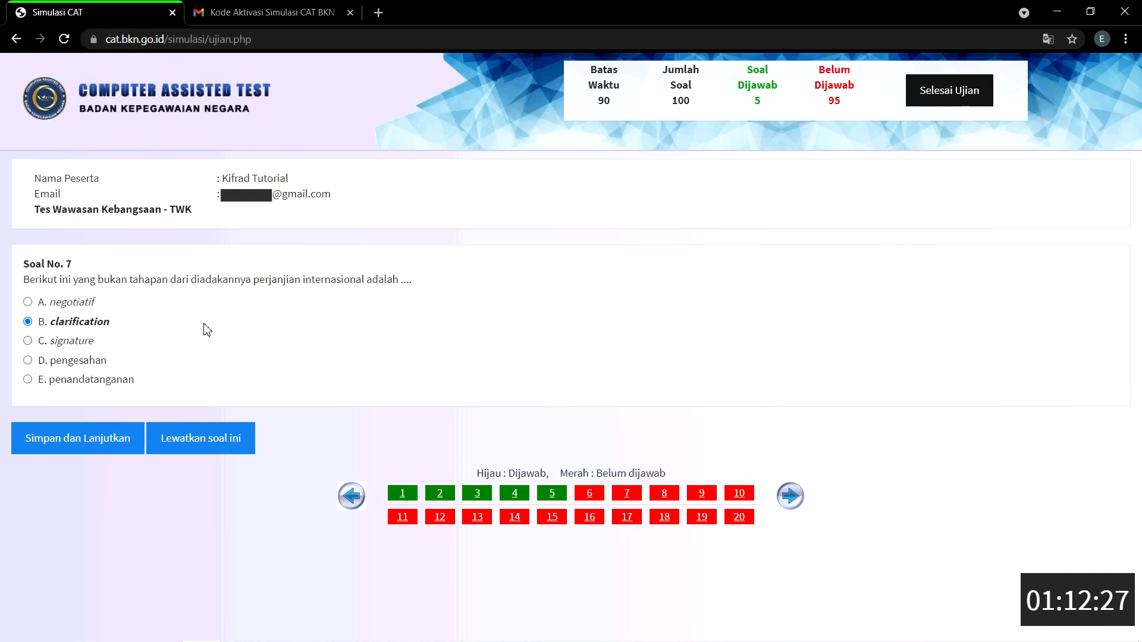
left_click(81, 440)
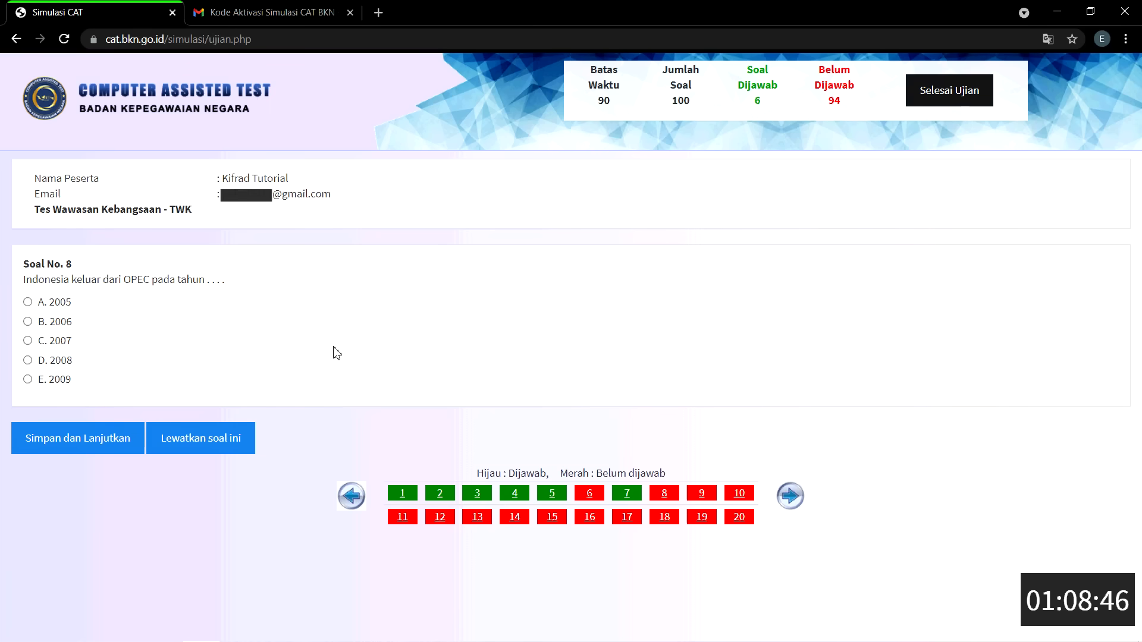
left_click(55, 364)
left_click(69, 443)
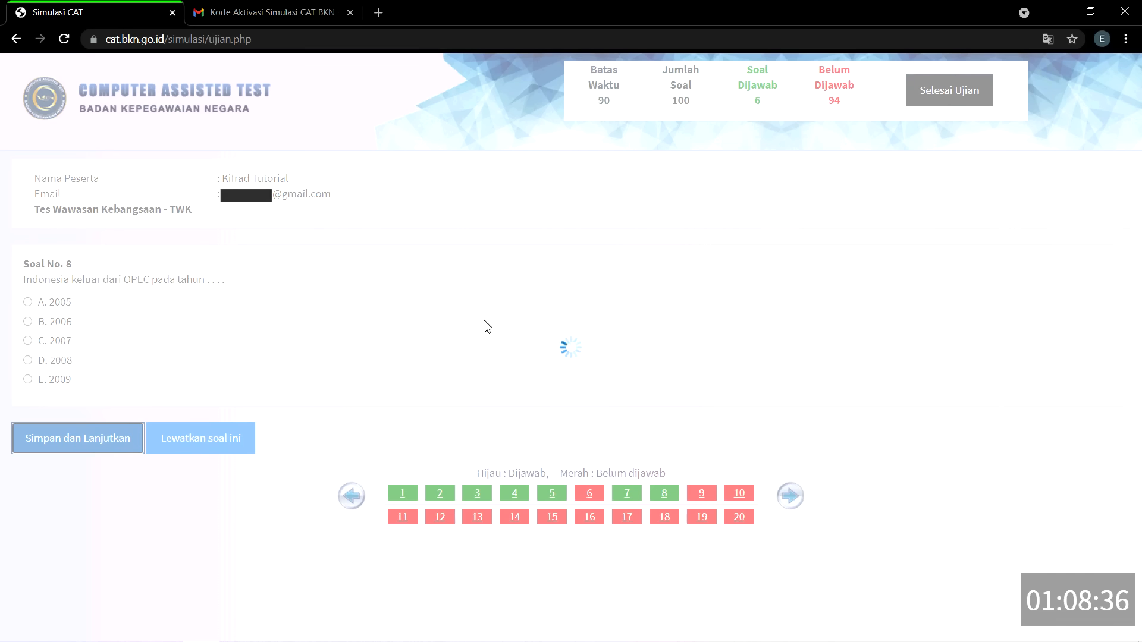